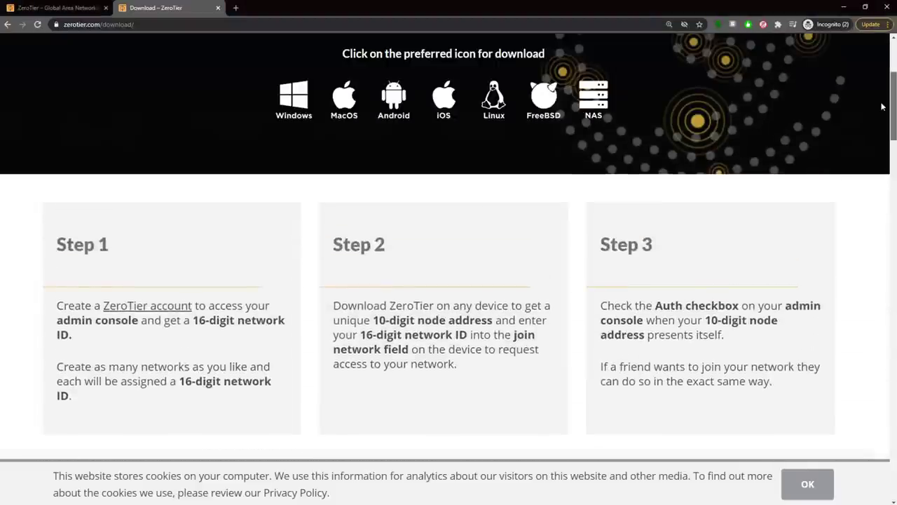
Step: Leave the download page for hacking_net's settings: Private access, route 192.168.193.0/24 (LAN)
scroll(584, 166, "up", 3)
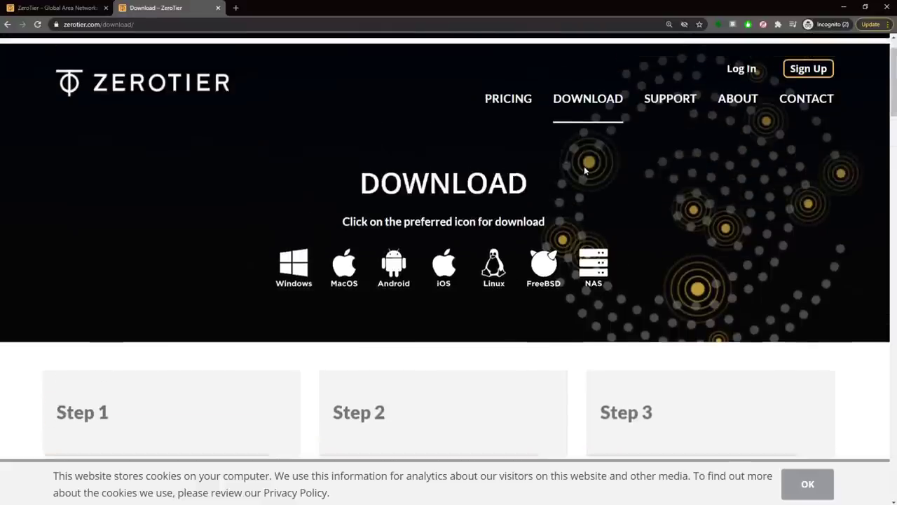
mouse_move(687, 164)
scroll(514, 203, "down", 3)
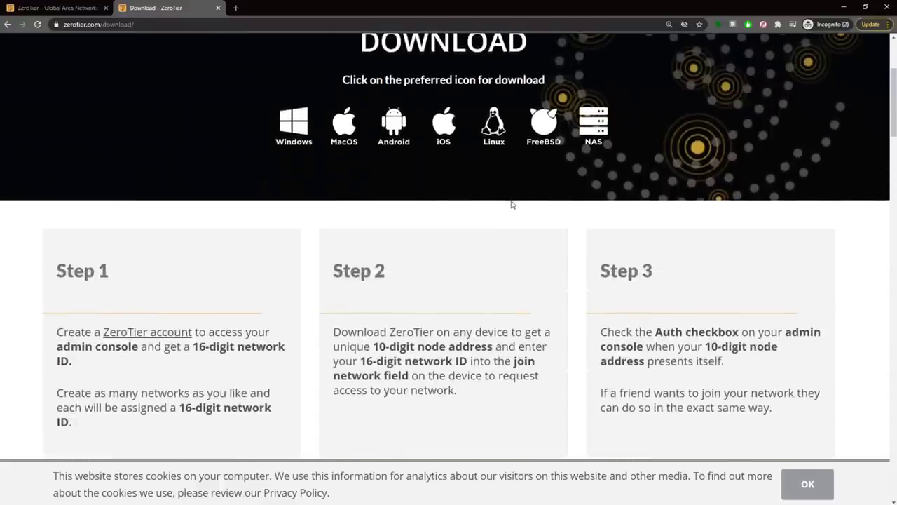
scroll(486, 203, "up", 2)
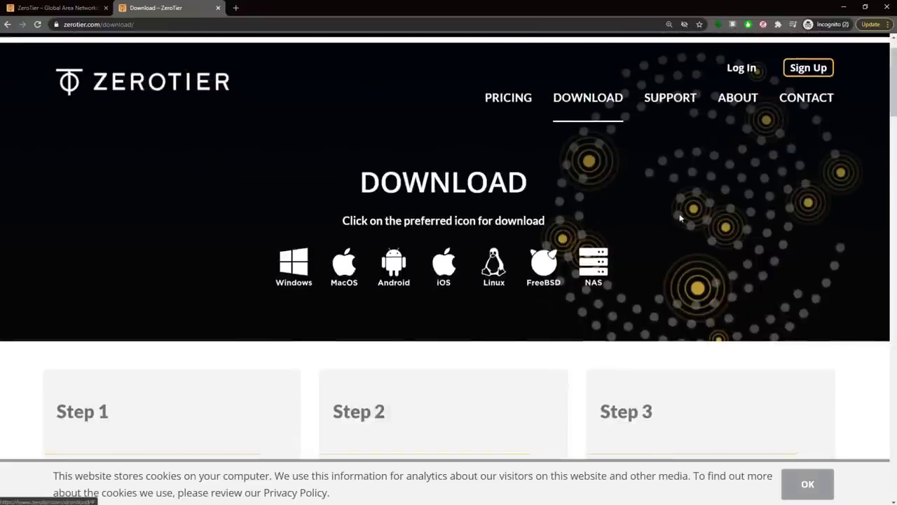
left_click_drag(889, 92, 891, 140)
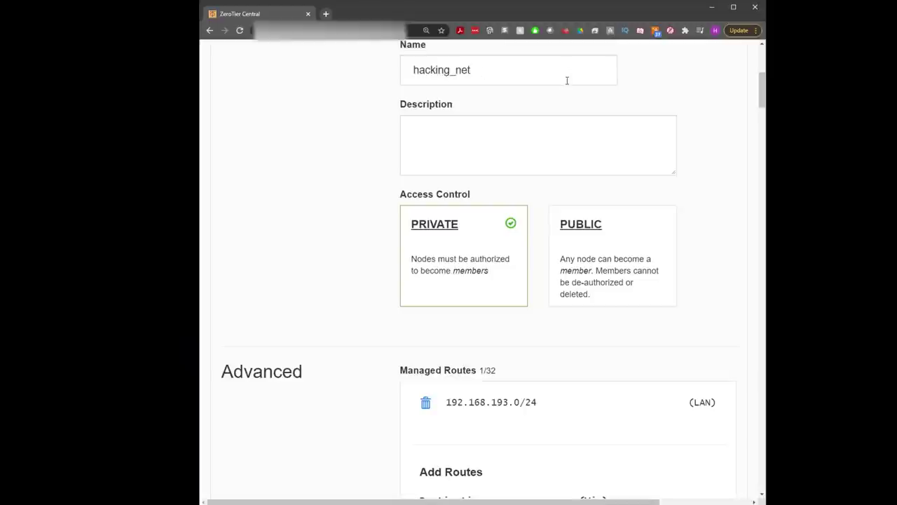
Step: Scroll past Managed Routes, IPv4 Auto-Assign, DNS and Manually Add Member to the Members table
scroll(575, 119, "down", 3)
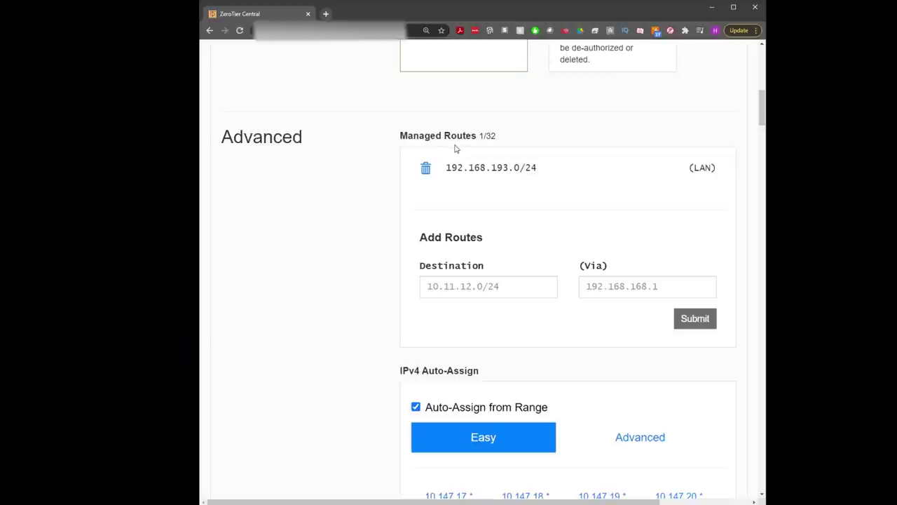
scroll(457, 147, "down", 1)
scroll(438, 207, "down", 2)
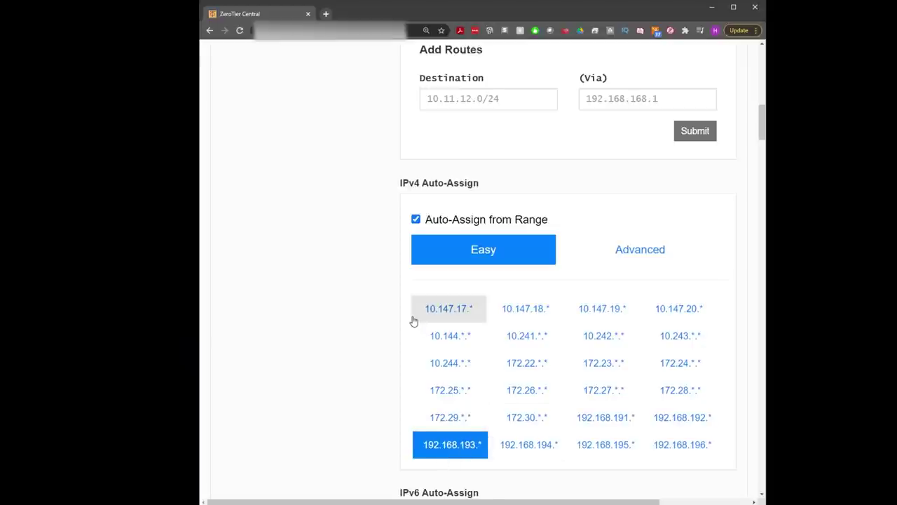
scroll(412, 321, "down", 3)
scroll(413, 324, "down", 5)
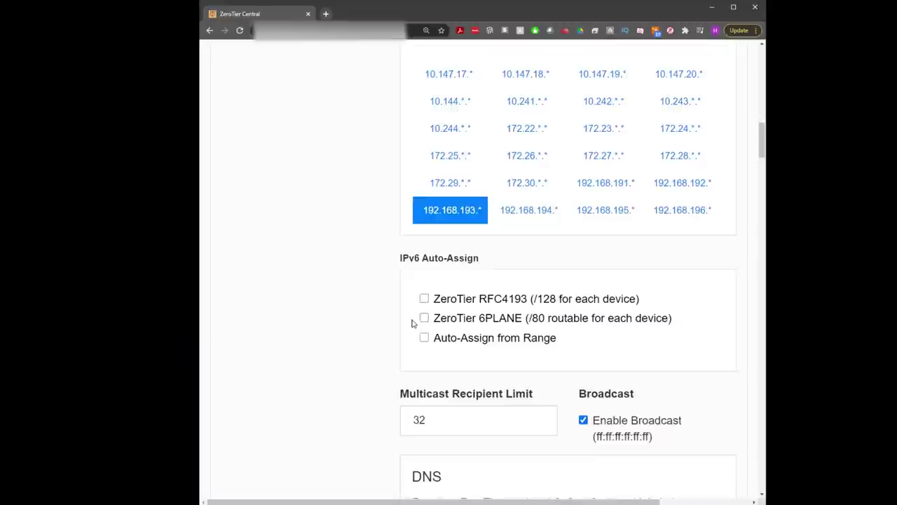
scroll(413, 323, "down", 6)
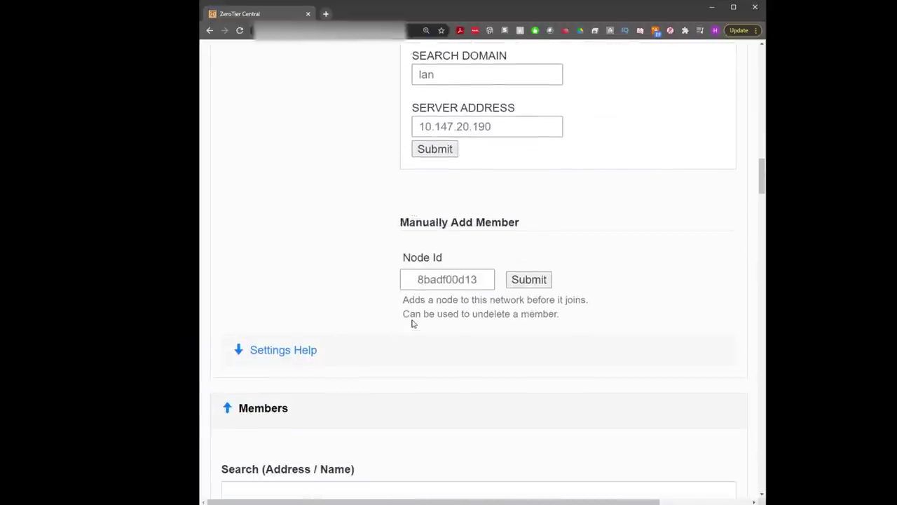
scroll(412, 322, "down", 3)
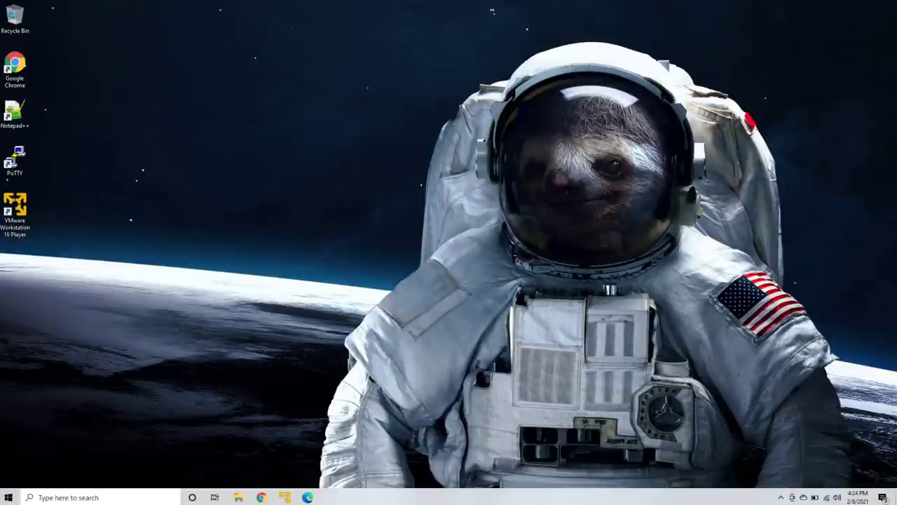
Step: Check the hidden background app icons in the system tray, then dismiss the panel
mouse_move(567, 3)
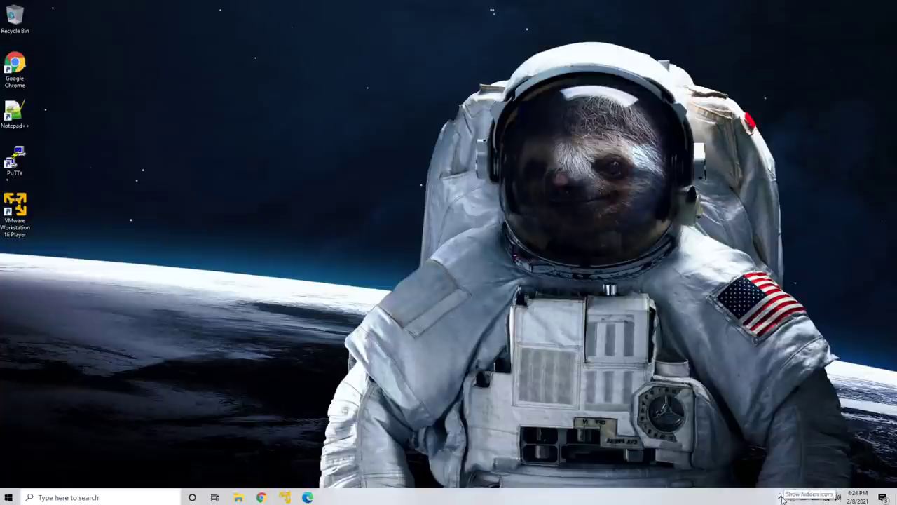
left_click(783, 497)
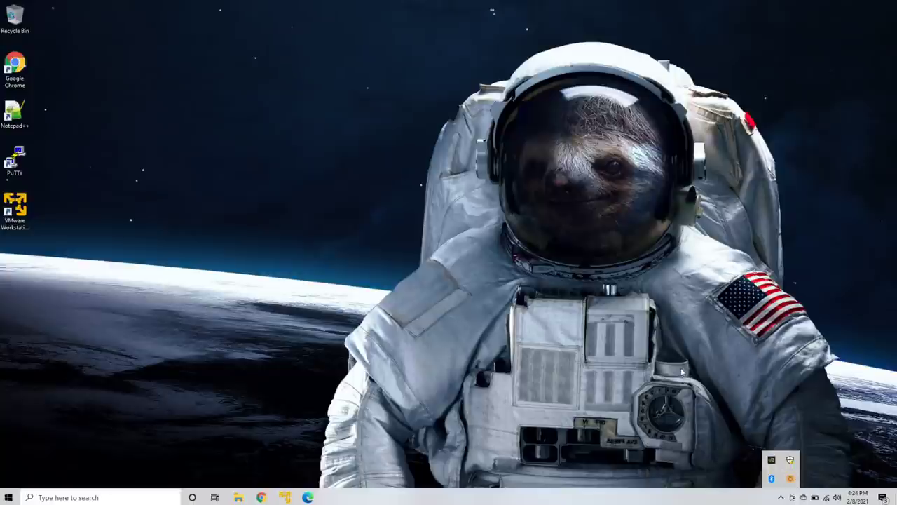
left_click(606, 332)
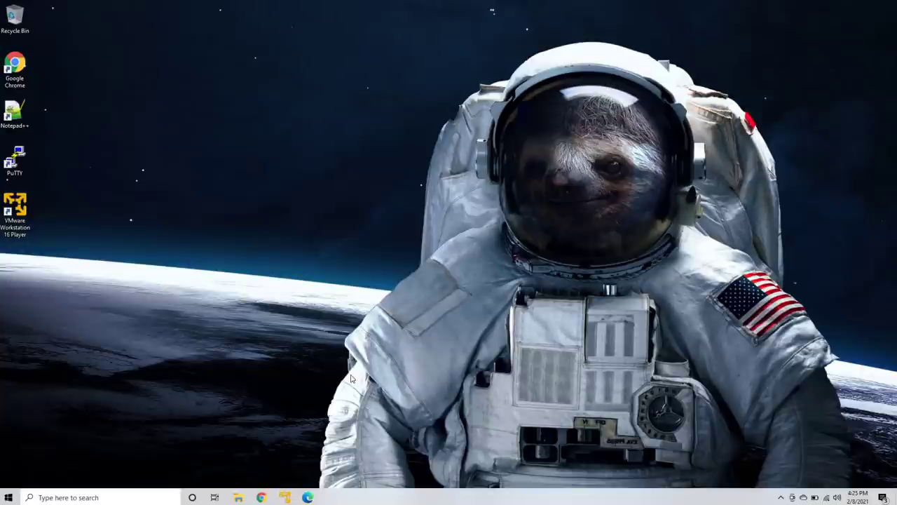
Step: Select the Chrome, Notepad++ and VMware Player shortcuts, then bring up the running Kali VM
left_click(23, 80)
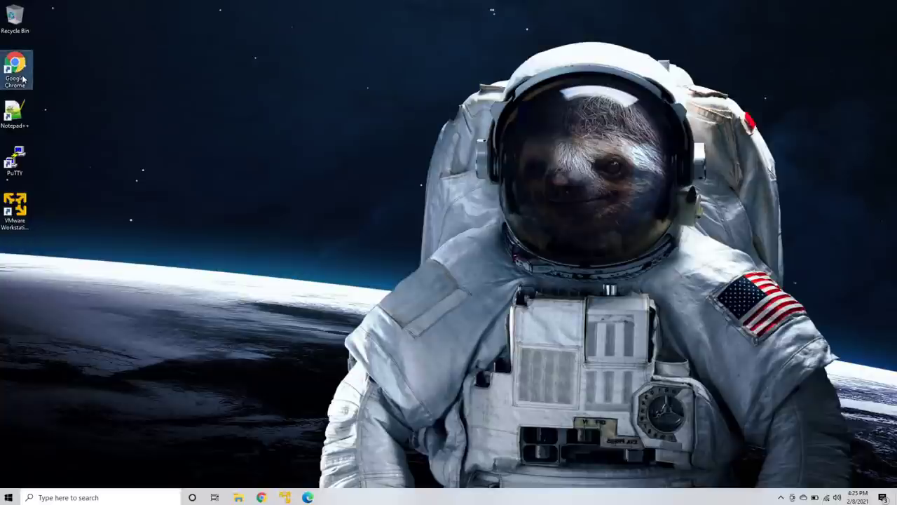
left_click(17, 119)
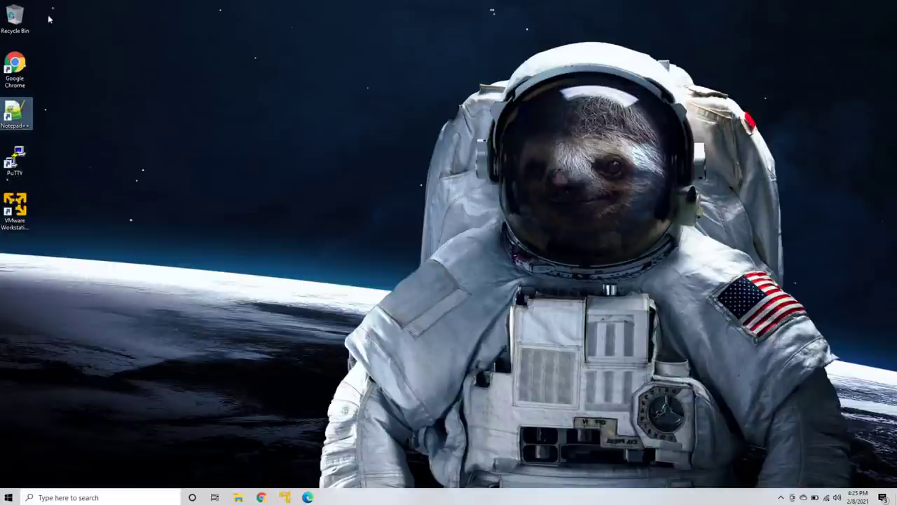
left_click(16, 209)
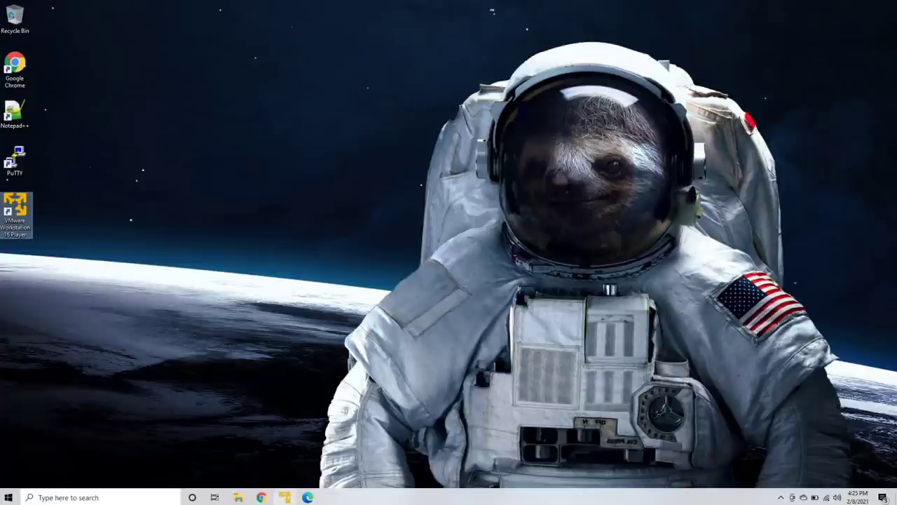
left_click(285, 497)
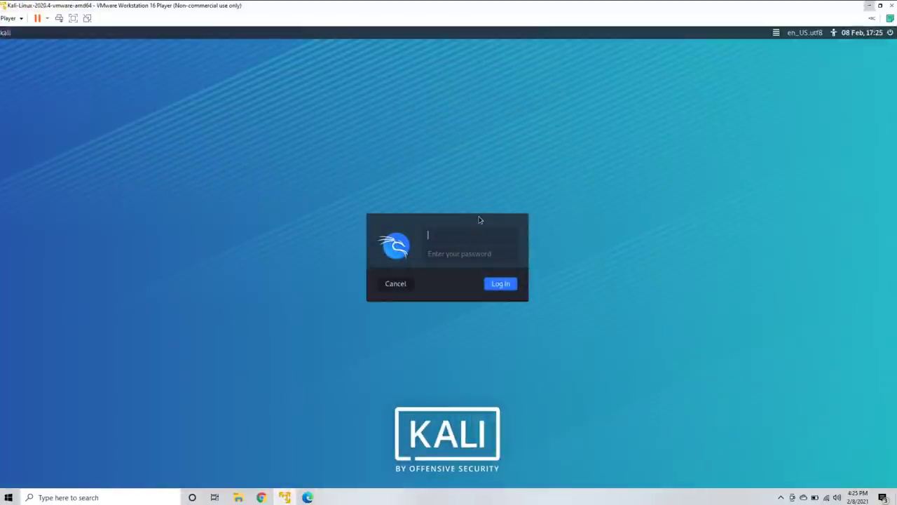
Step: Log into Kali as root with the account password and switch VMware to full screen
type("root")
key("Return")
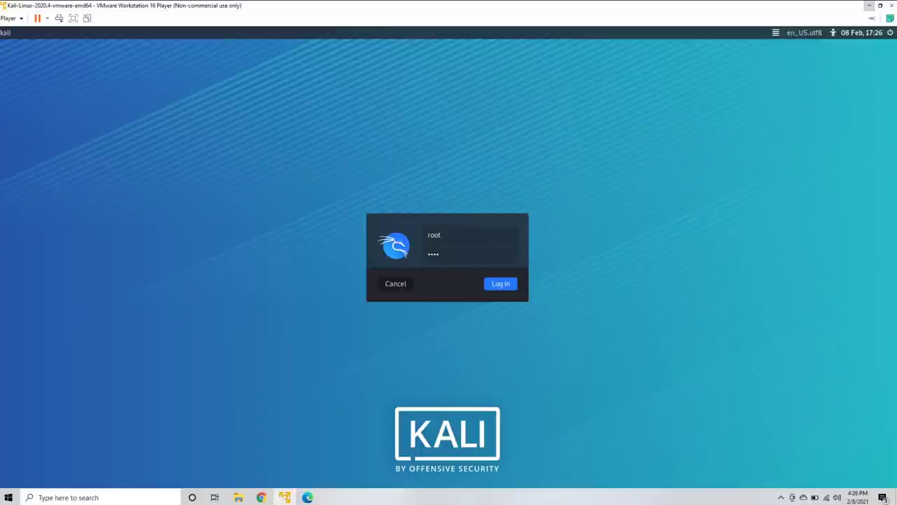
key("Return")
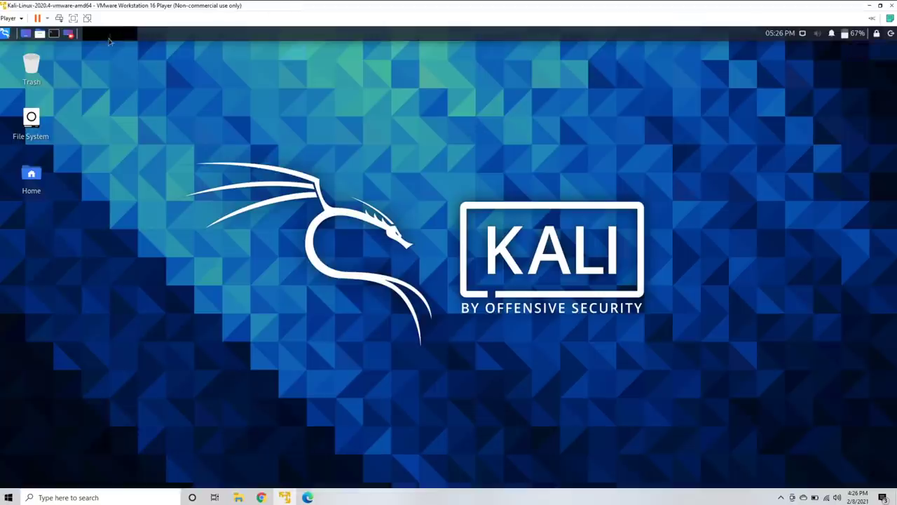
left_click(73, 24)
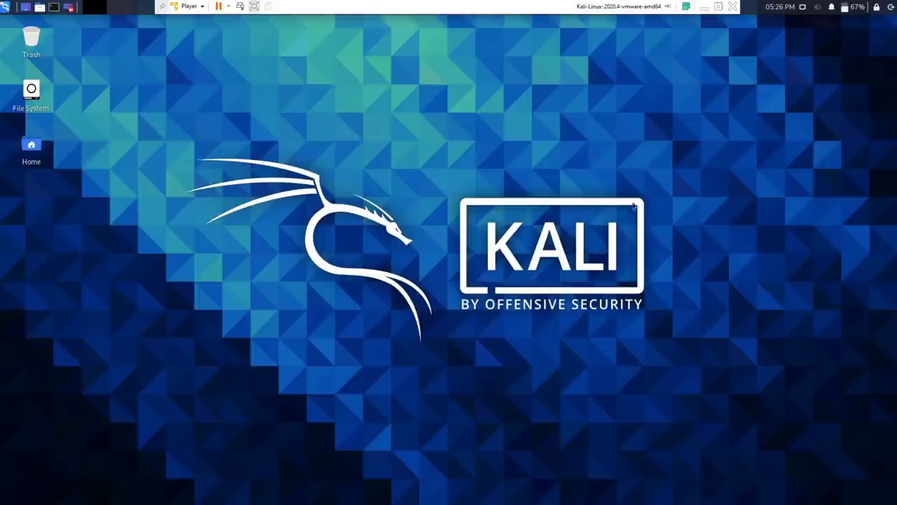
Step: Launch Firefox from the Kali menu and open the suggested pimpmykali GitHub repository page
left_click(5, 7)
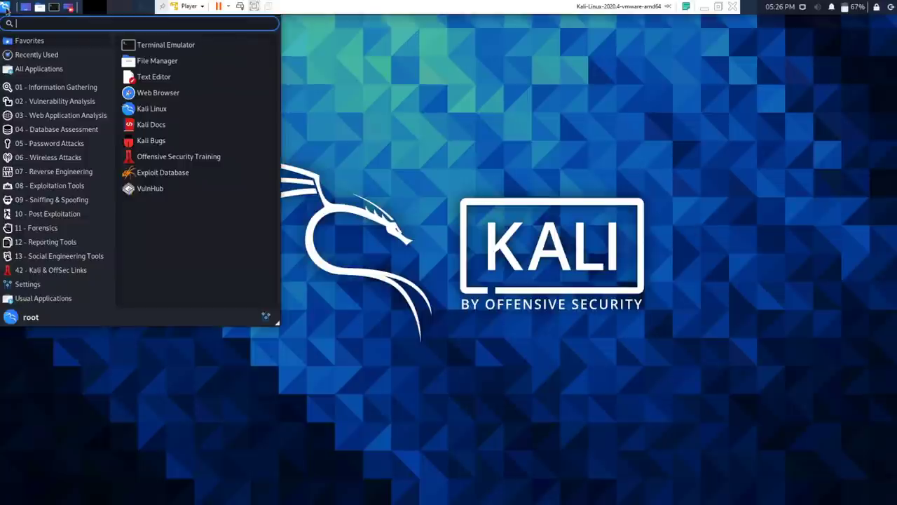
left_click(164, 96)
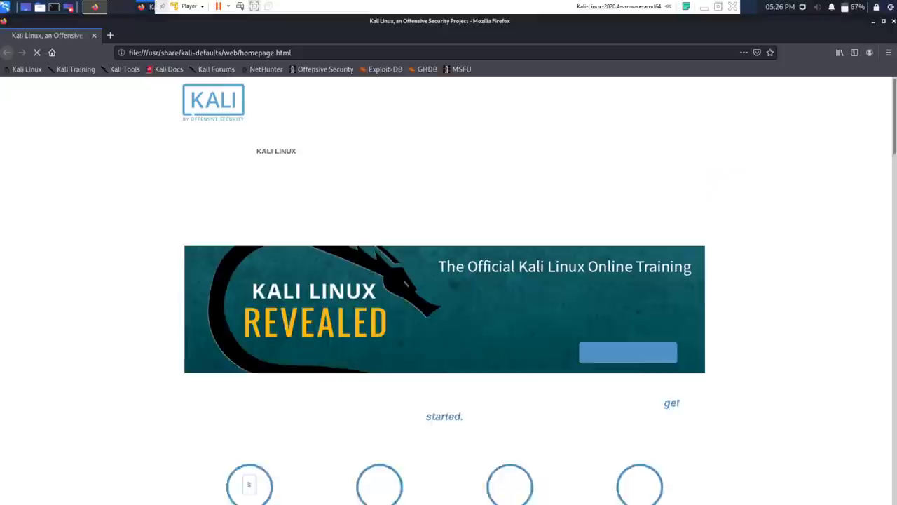
left_click(304, 52)
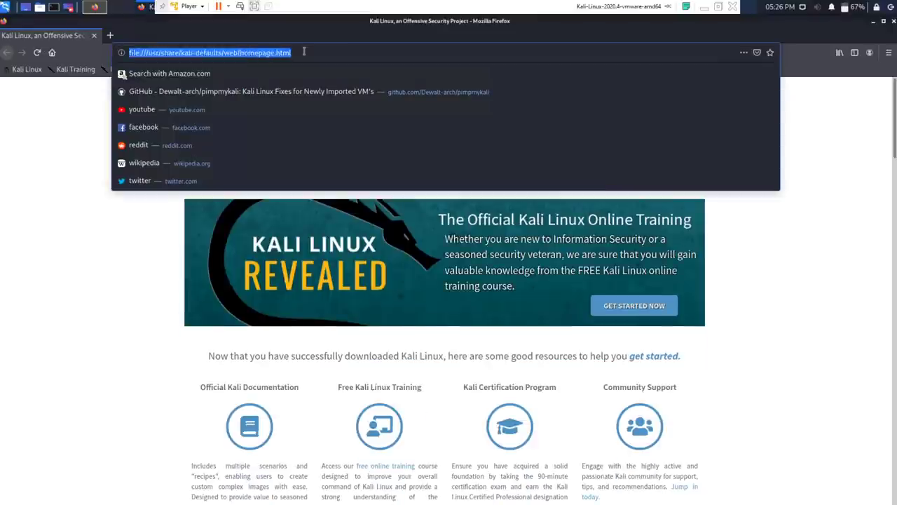
left_click(304, 52)
left_click(303, 93)
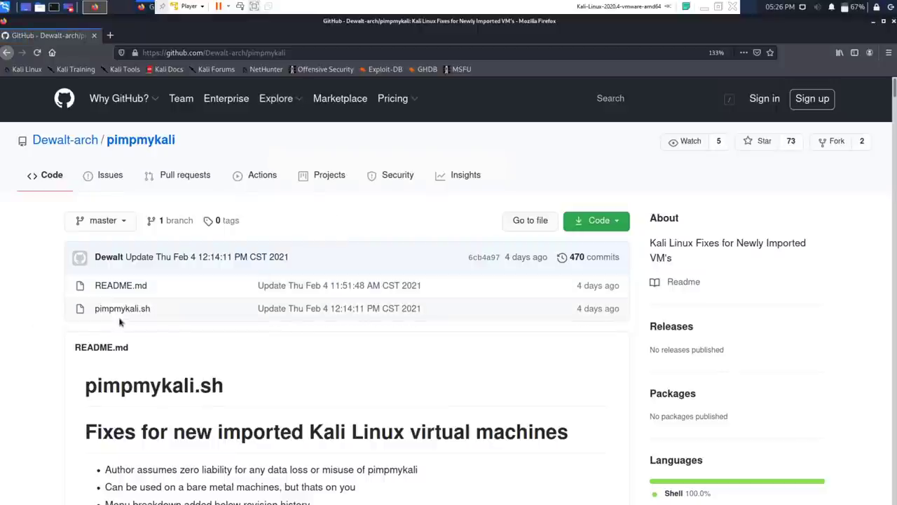
Step: Scroll through the pimpmykali README, then close Firefox
scroll(145, 316, "down", 1)
scroll(145, 317, "down", 3)
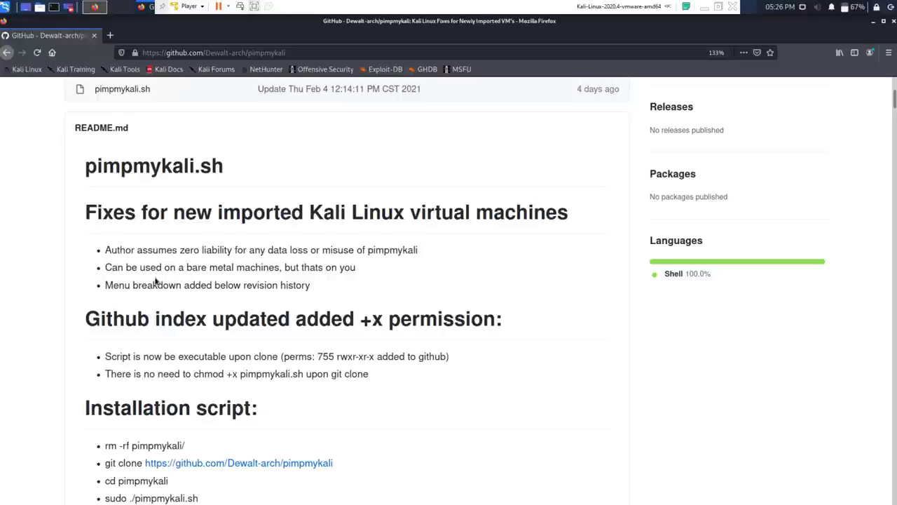
scroll(593, 153, "up", 2)
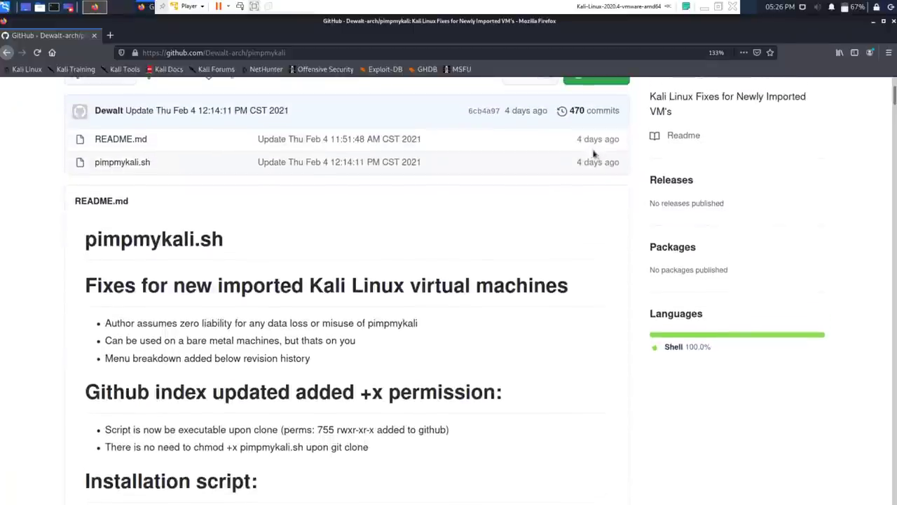
scroll(607, 202, "up", 3)
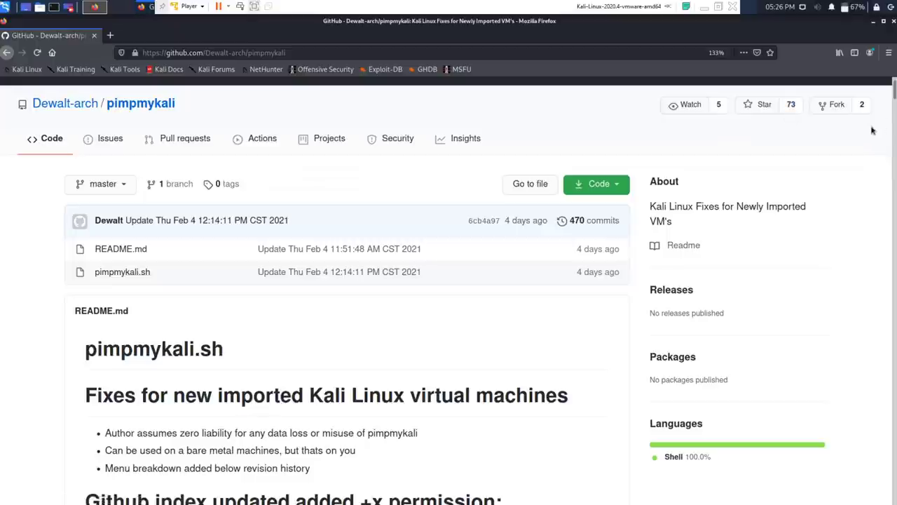
left_click(874, 22)
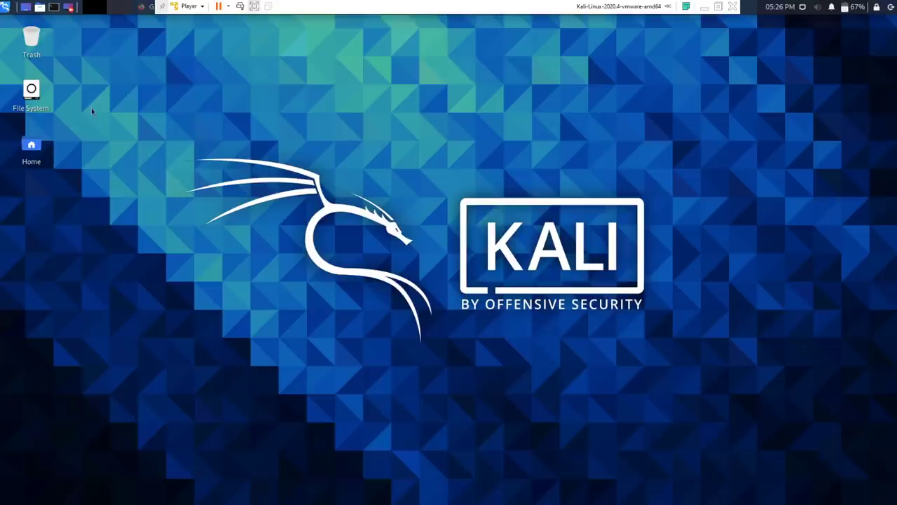
Step: Open and close a Kali terminal, then minimize the VM to the Windows desktop
left_click(54, 7)
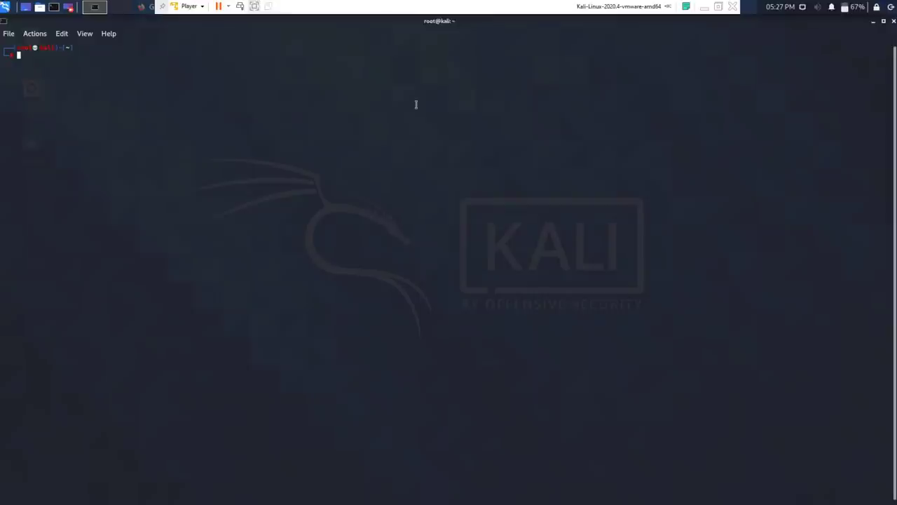
left_click(894, 21)
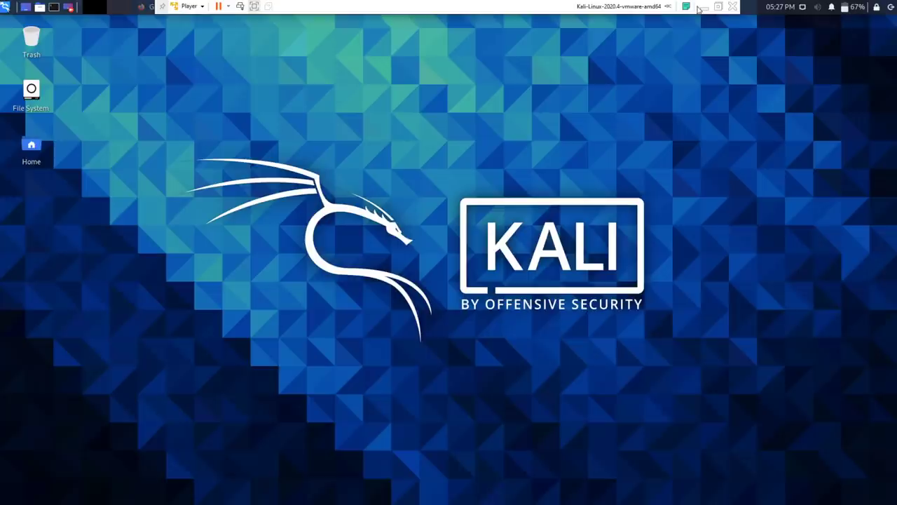
left_click(703, 7)
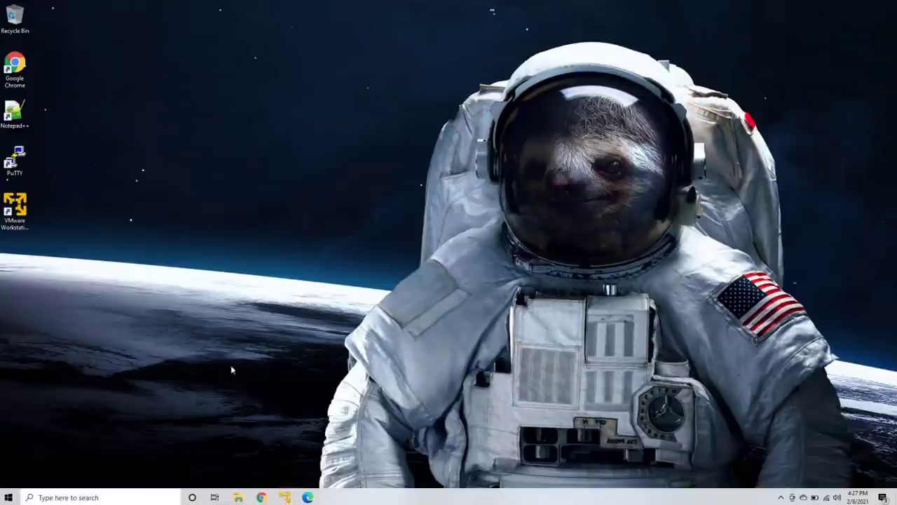